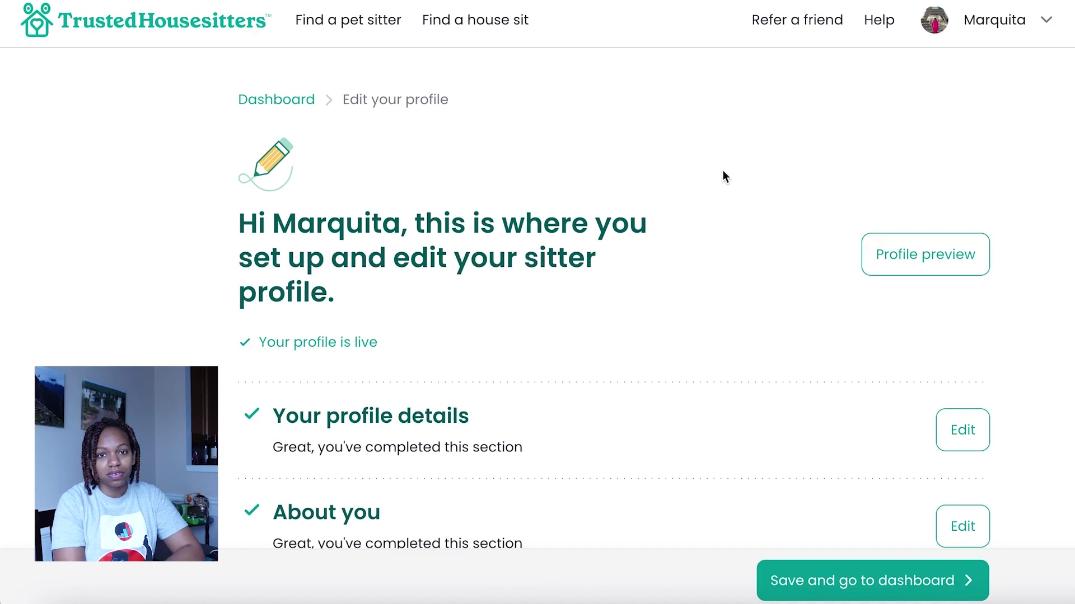
- Edit the profile details and change the birth month from 06 to 07
scroll(778, 175, down, 2)
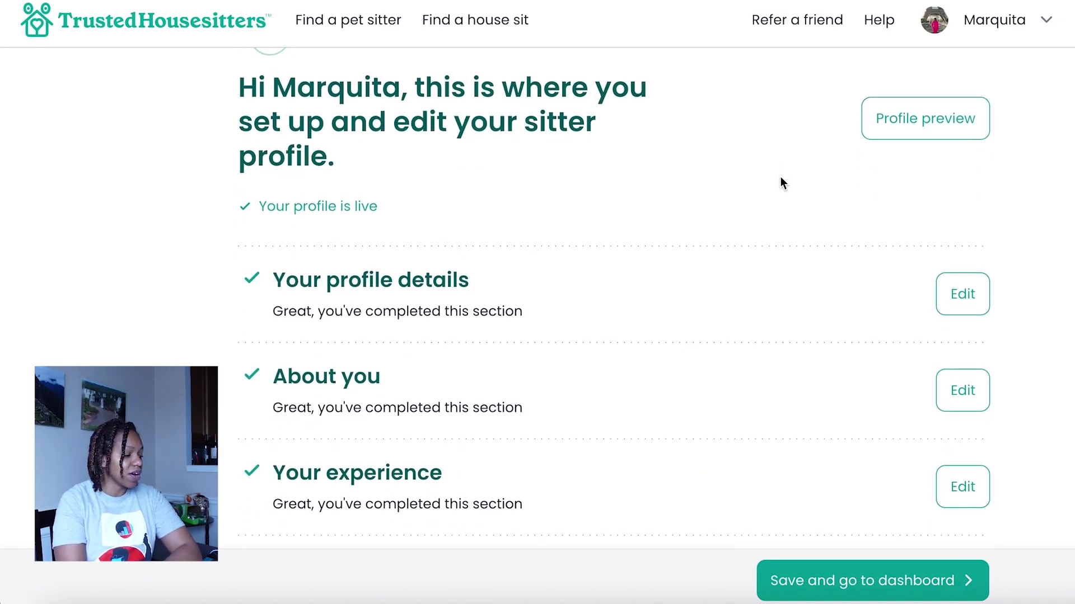
scroll(783, 183, down, 5)
scroll(781, 177, up, 3)
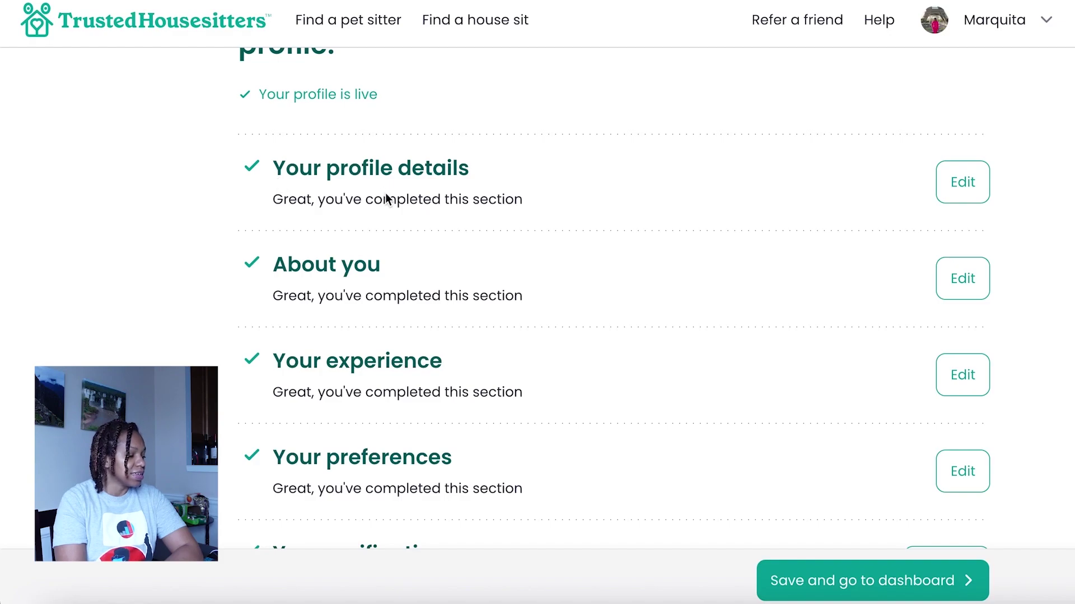
click(962, 182)
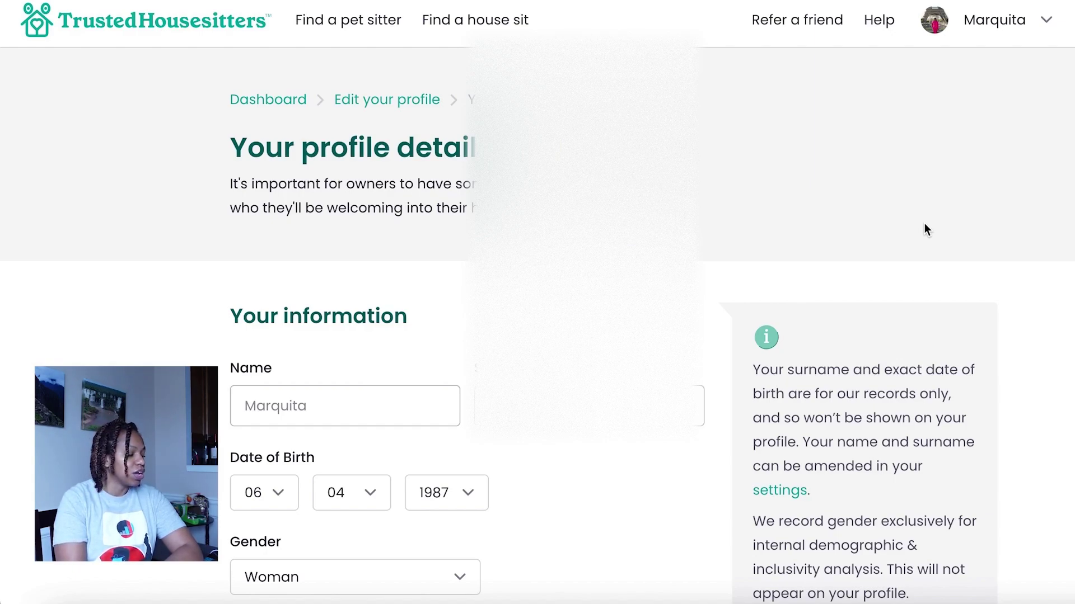
key(Down)
- Review the form: Senior Business Analyst job title, solo sitter, no children
scroll(923, 223, down, 4)
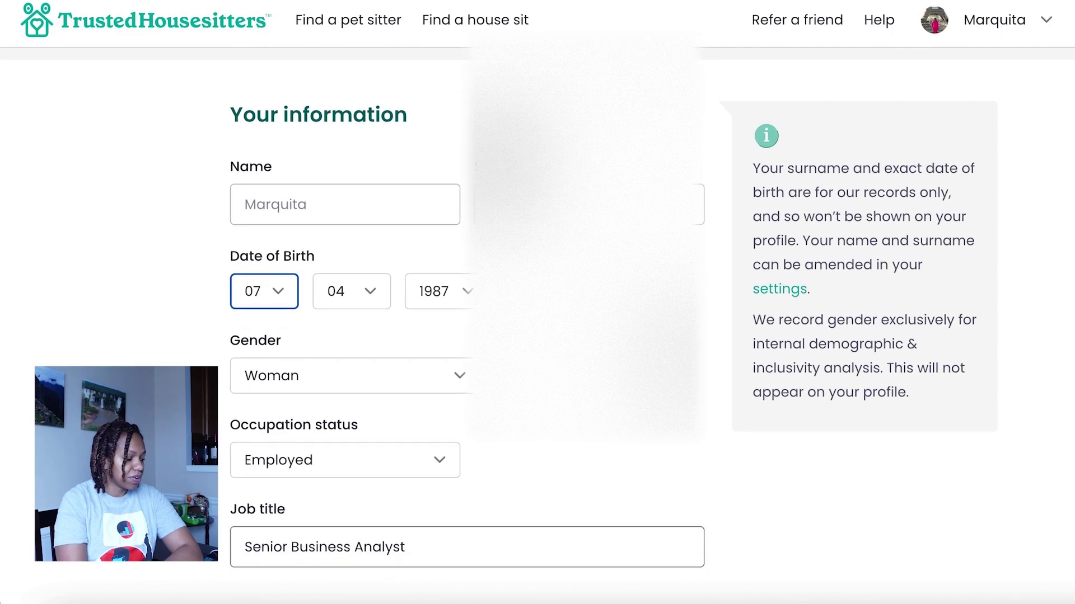
scroll(537, 325, down, 3)
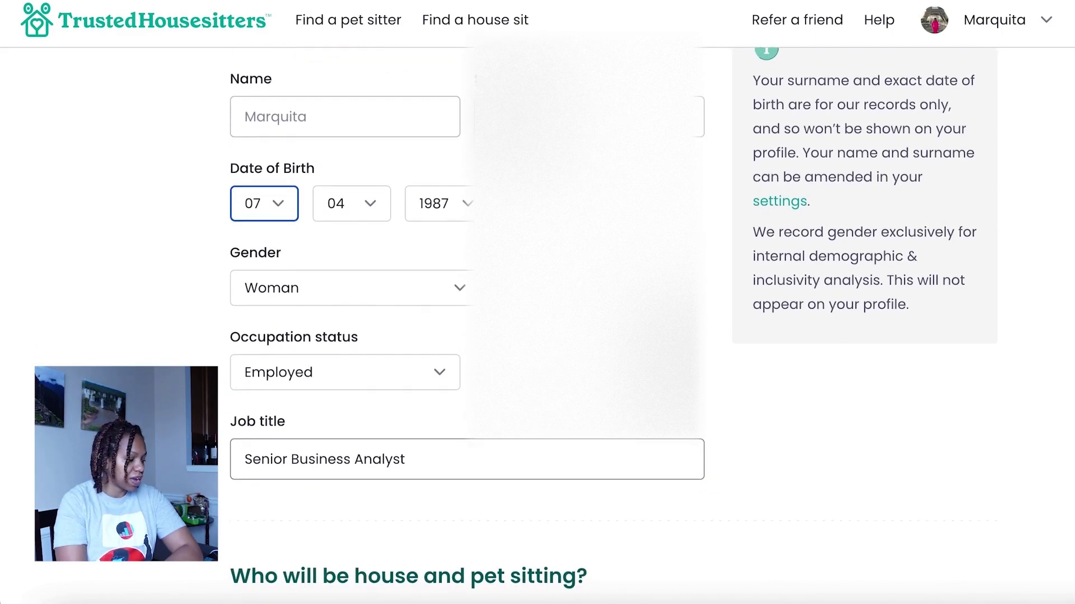
scroll(538, 324, down, 1)
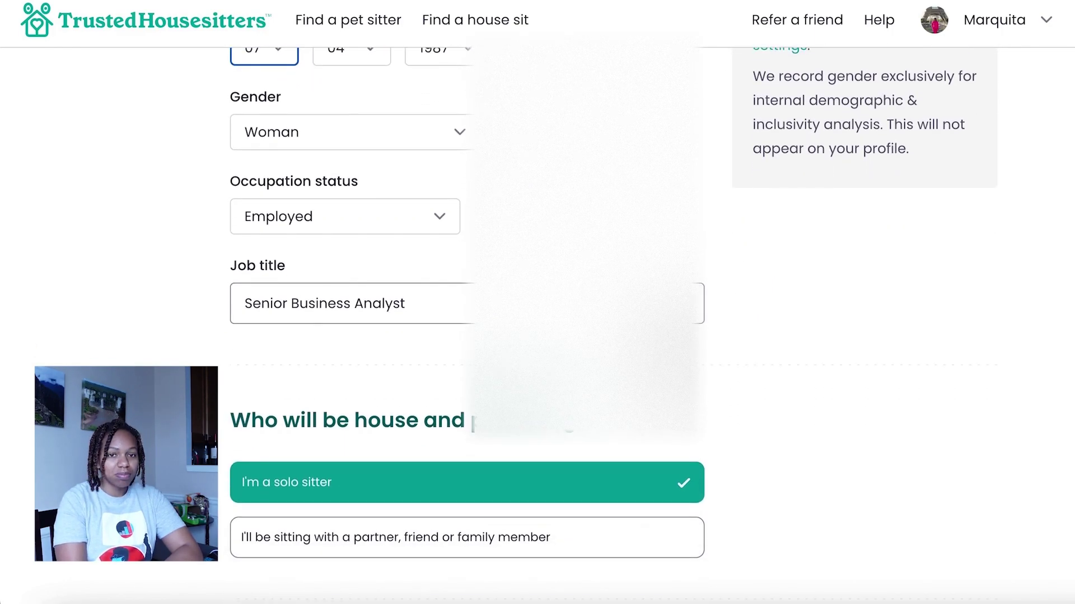
scroll(664, 354, down, 1)
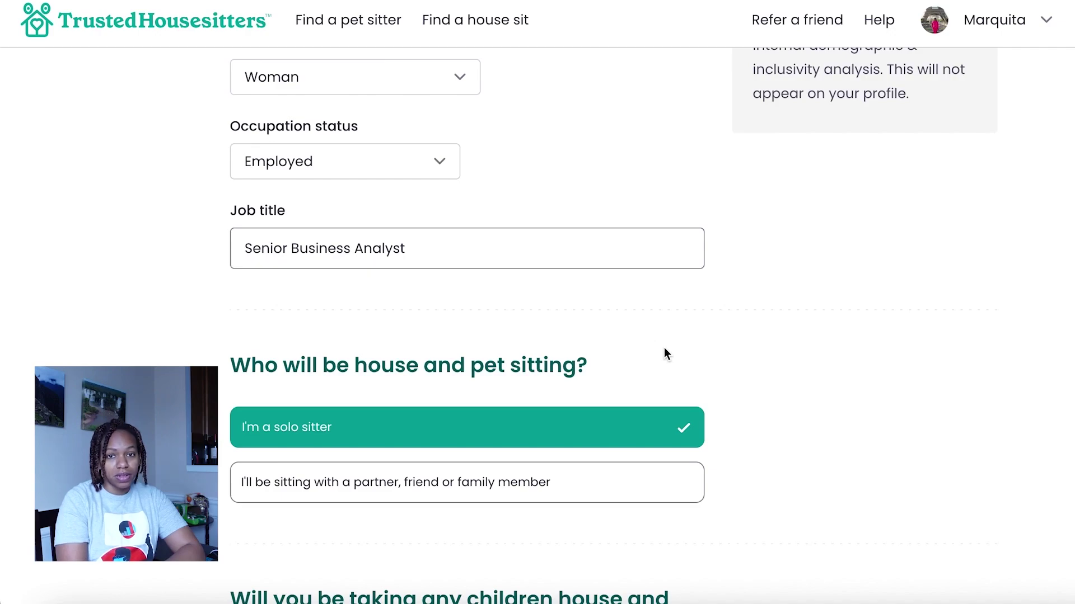
scroll(801, 363, down, 5)
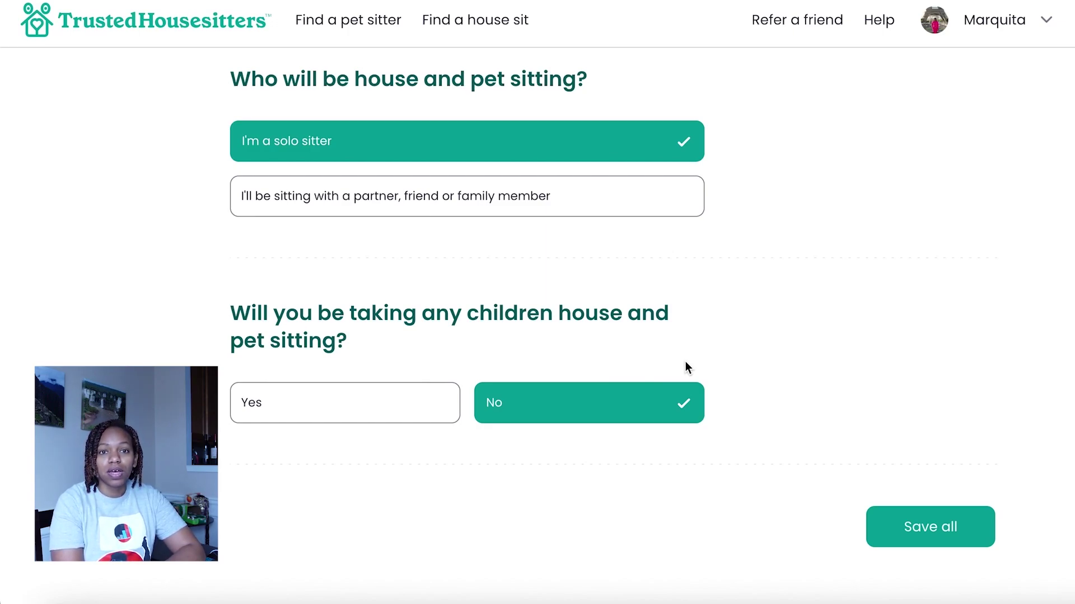
scroll(684, 360, down, 3)
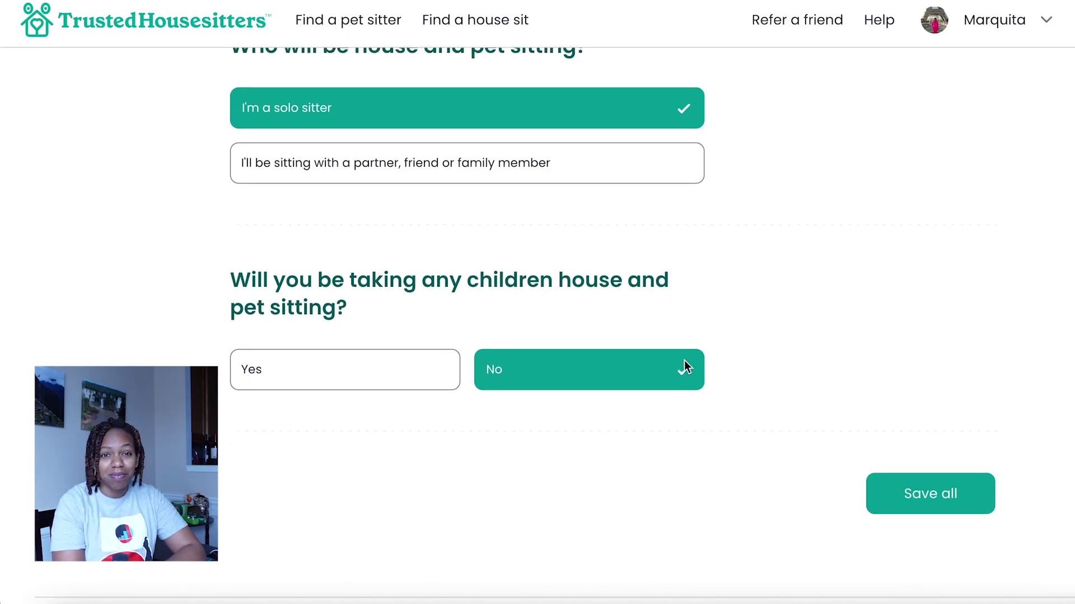
scroll(684, 360, up, 4)
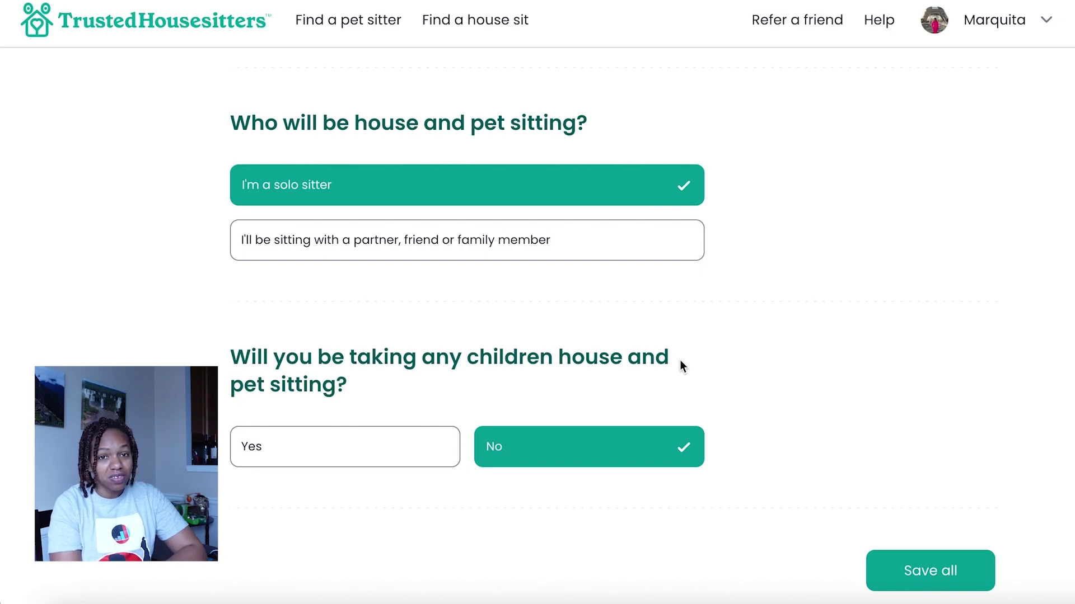
scroll(679, 361, down, 5)
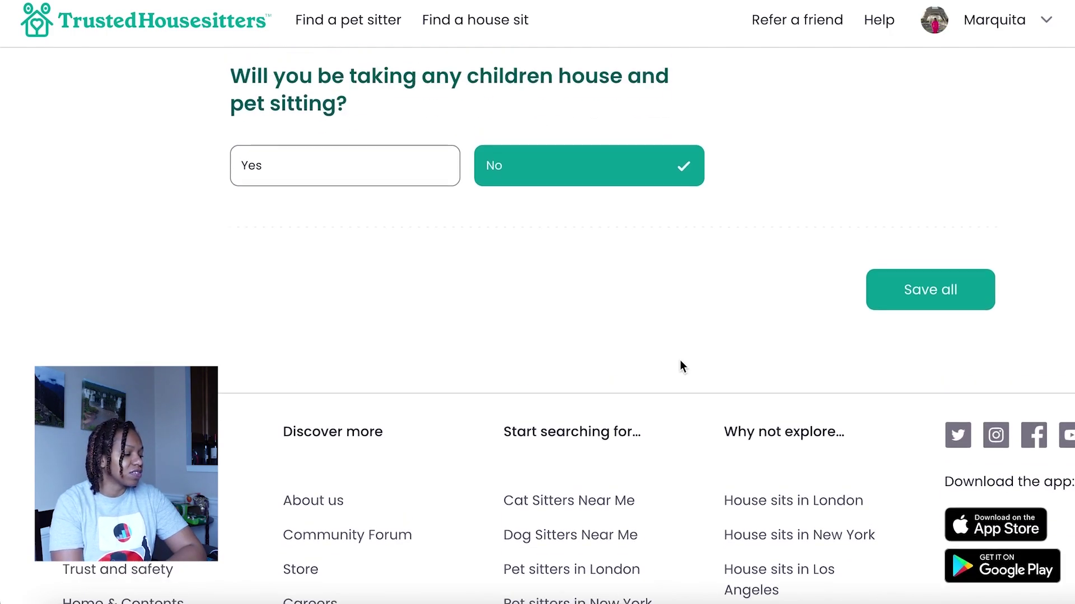
scroll(679, 360, up, 8)
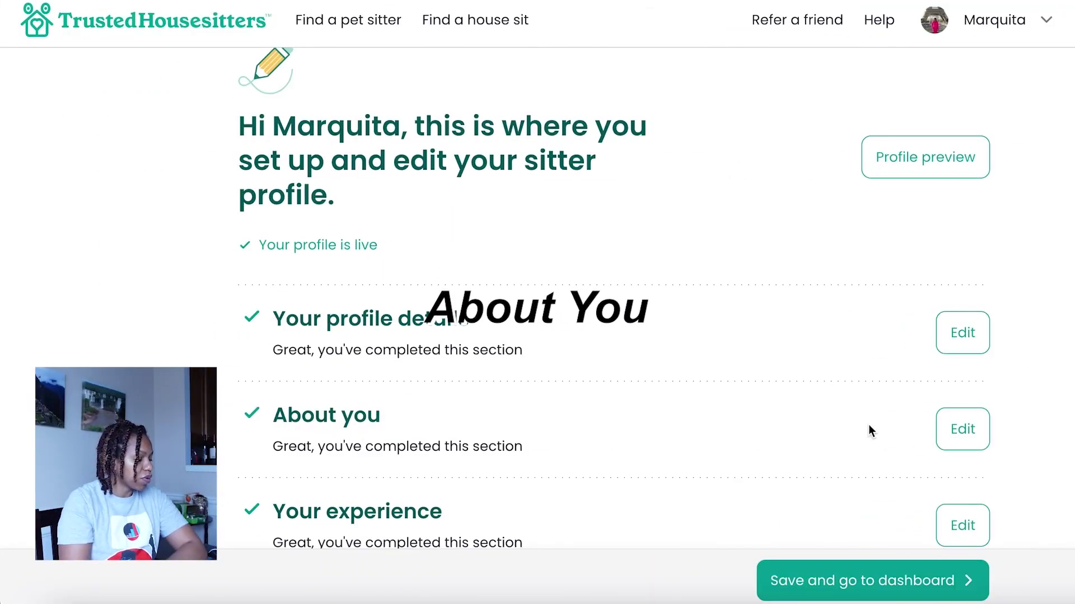
- Open the About you section to view the current profile photo
click(961, 429)
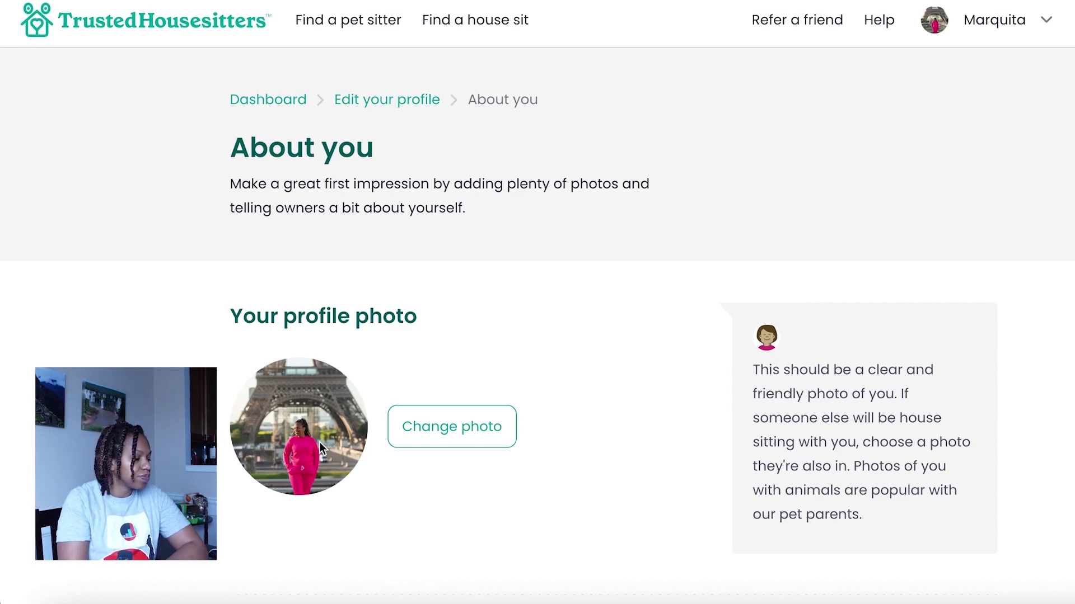
scroll(320, 442, down, 8)
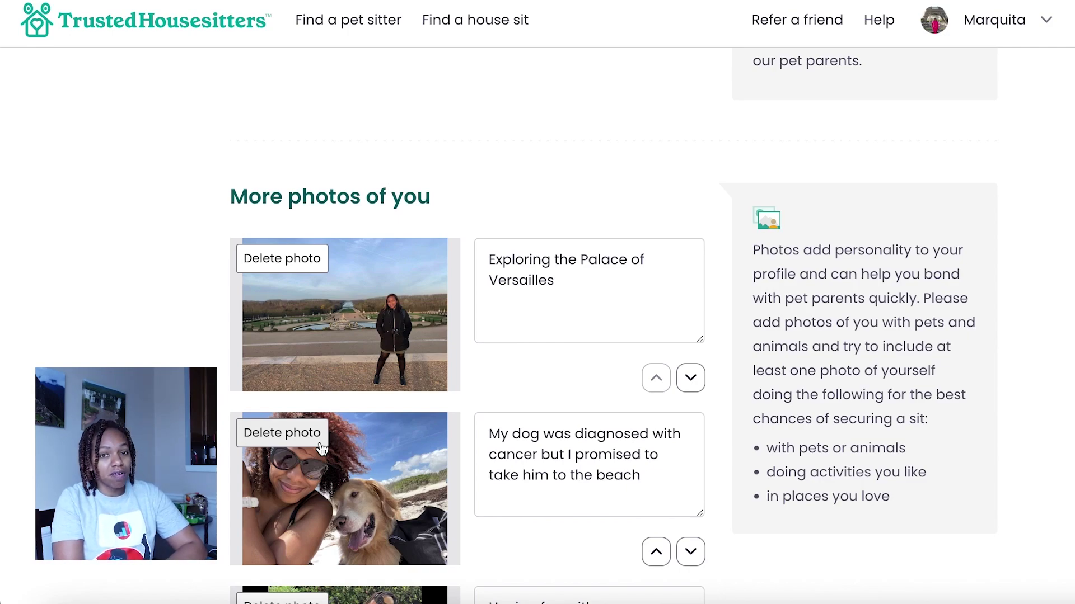
scroll(321, 447, down, 5)
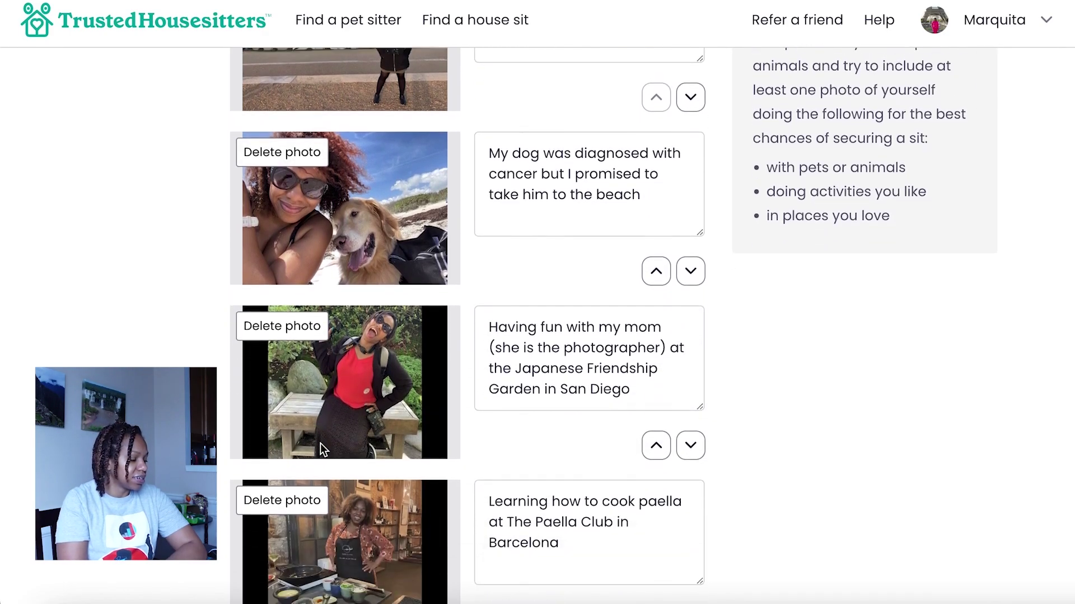
scroll(320, 445, down, 19)
scroll(321, 443, down, 11)
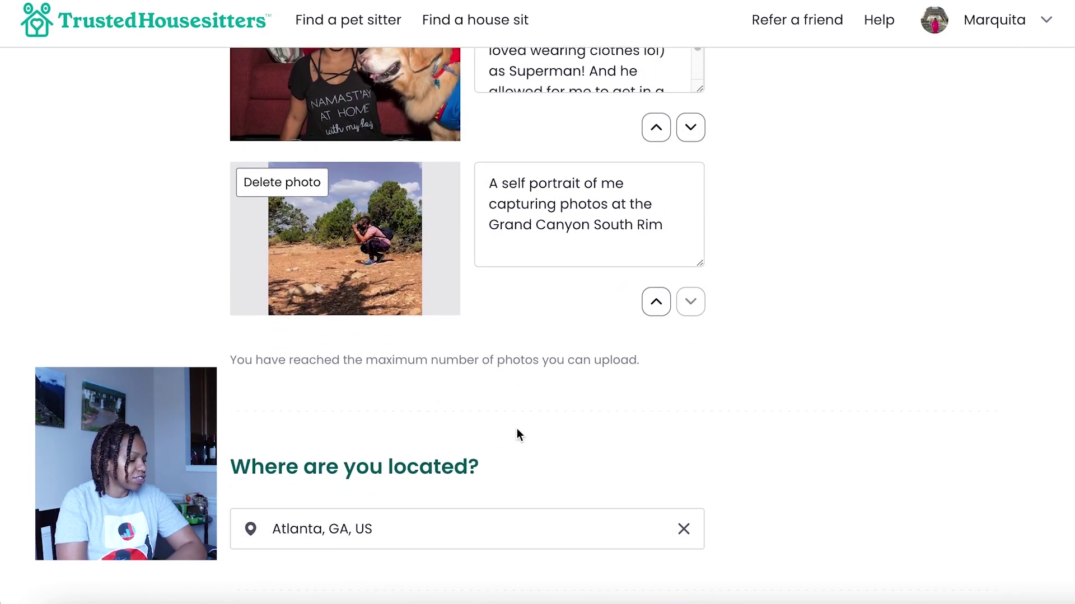
scroll(612, 421, down, 2)
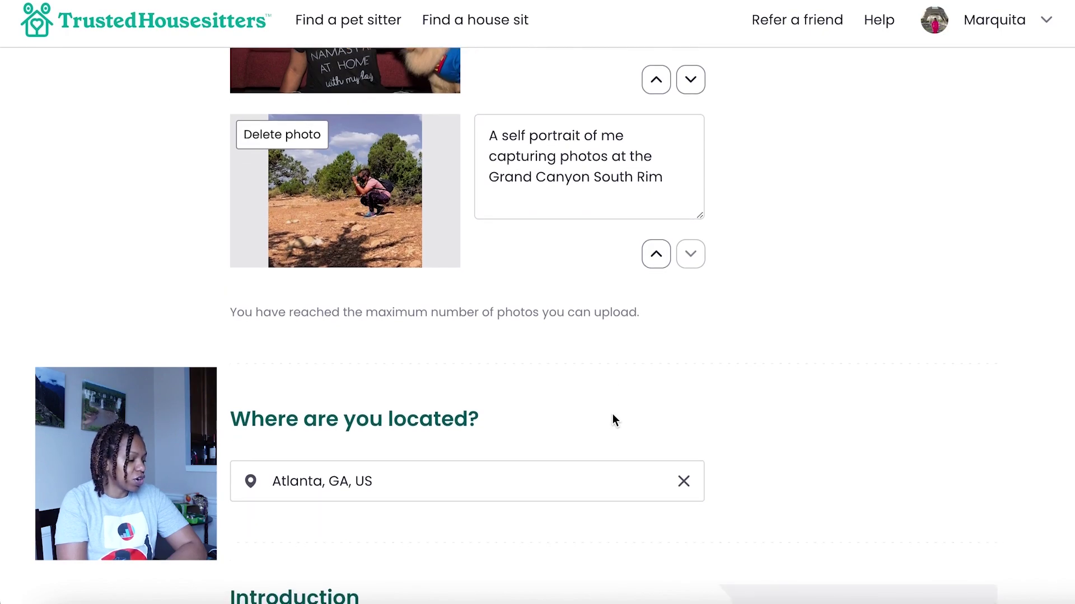
scroll(787, 418, down, 2)
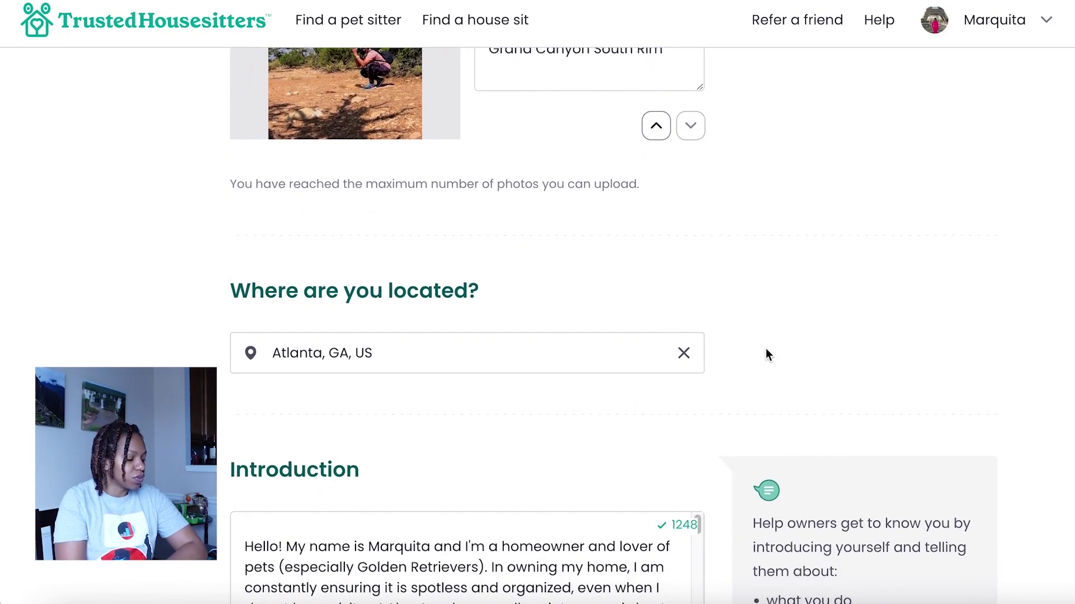
scroll(846, 392, down, 7)
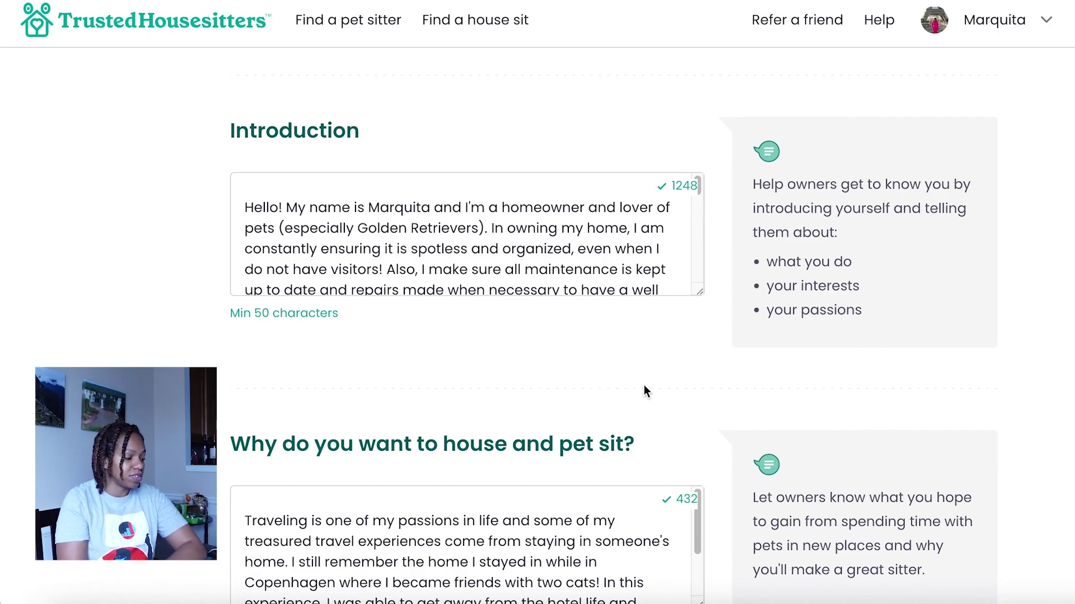
scroll(619, 355, down, 3)
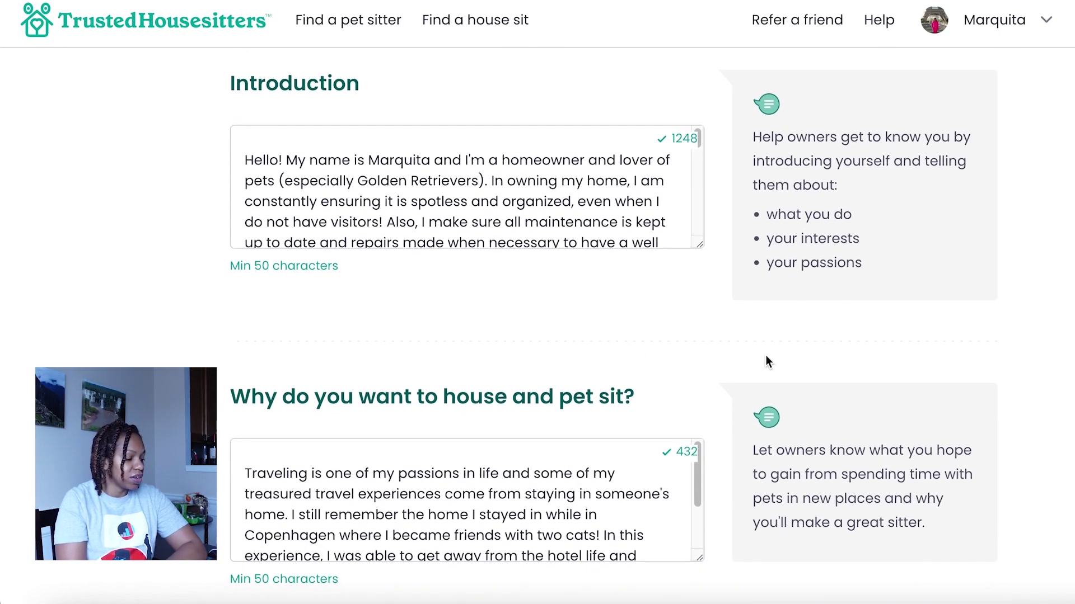
scroll(765, 355, down, 5)
scroll(765, 358, up, 1)
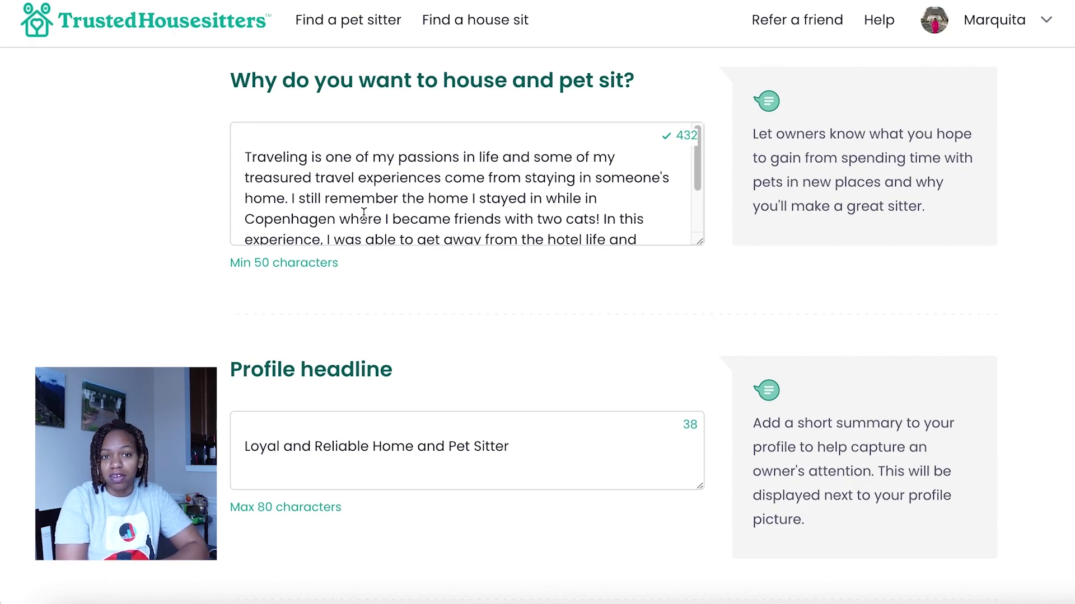
scroll(581, 445, down, 2)
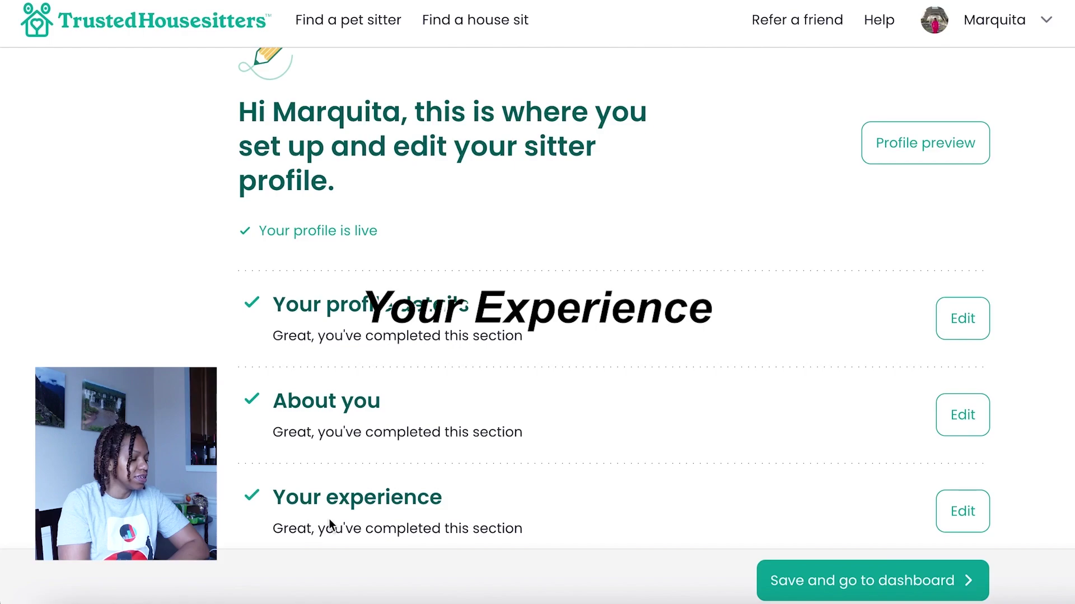
- Review the experience answers: Yes to past pet care, with Dogs the only pet chosen
click(977, 512)
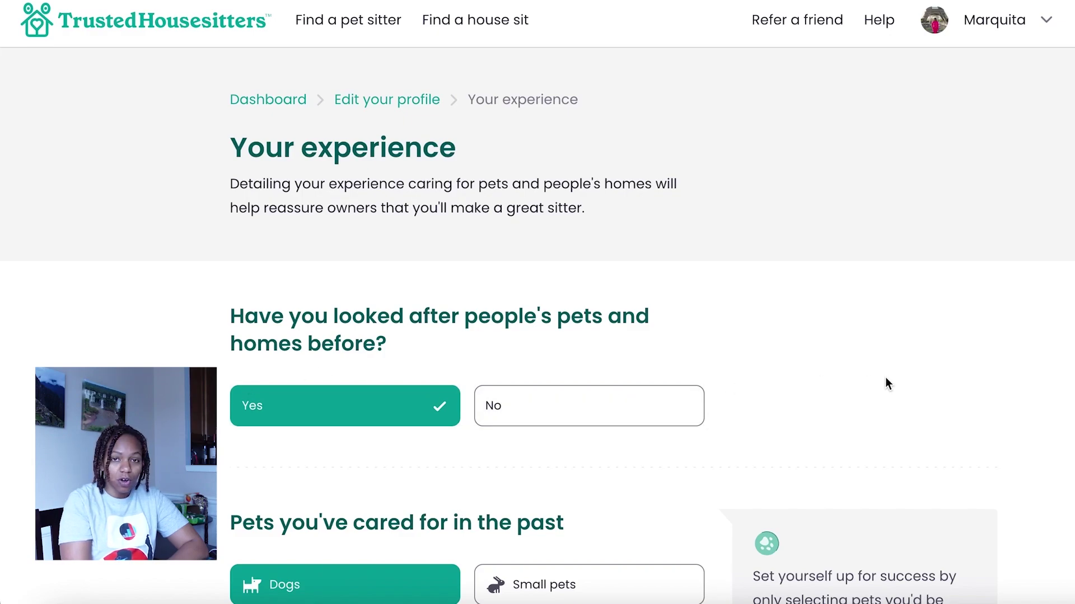
scroll(885, 377, down, 2)
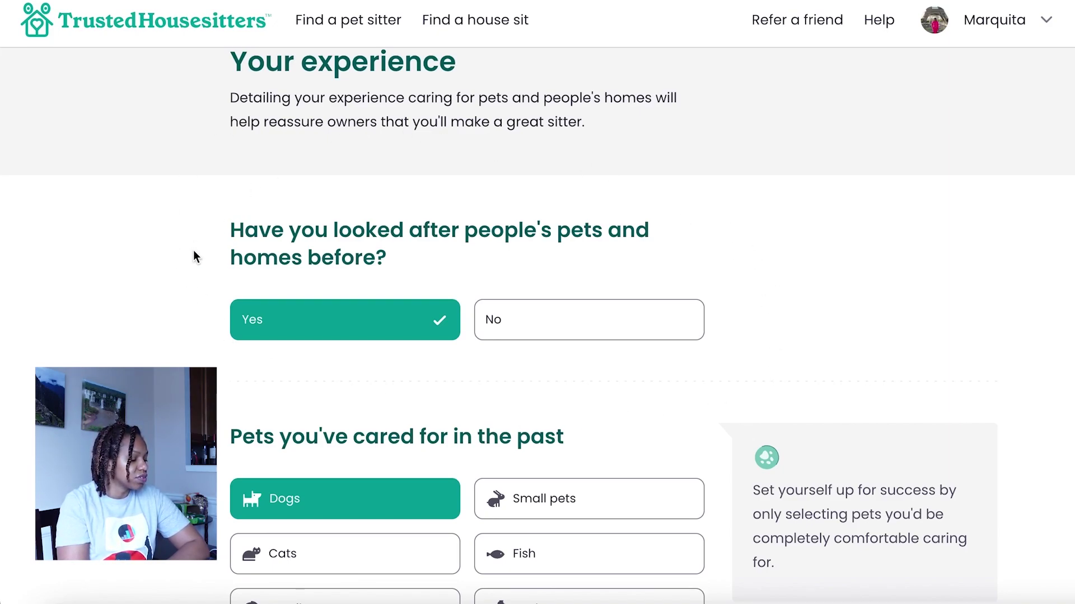
scroll(840, 434, down, 2)
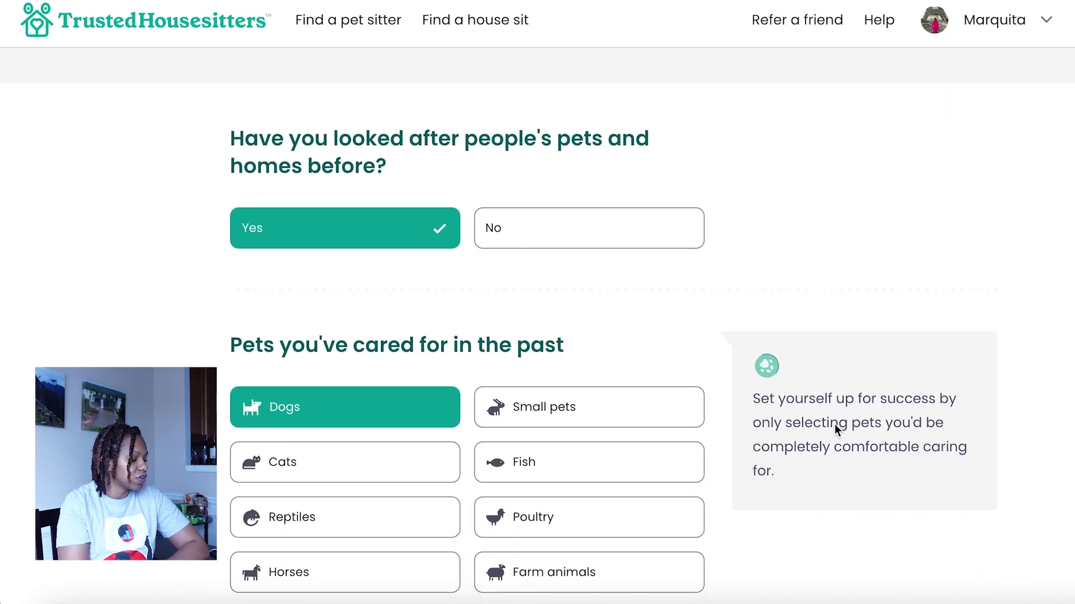
scroll(834, 424, down, 2)
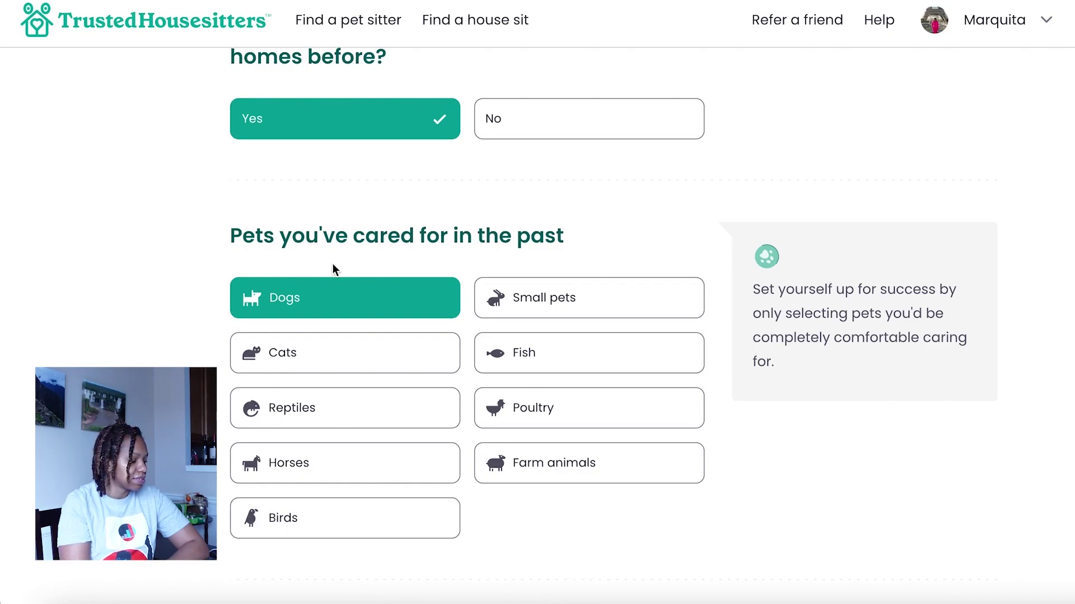
scroll(779, 508, down, 9)
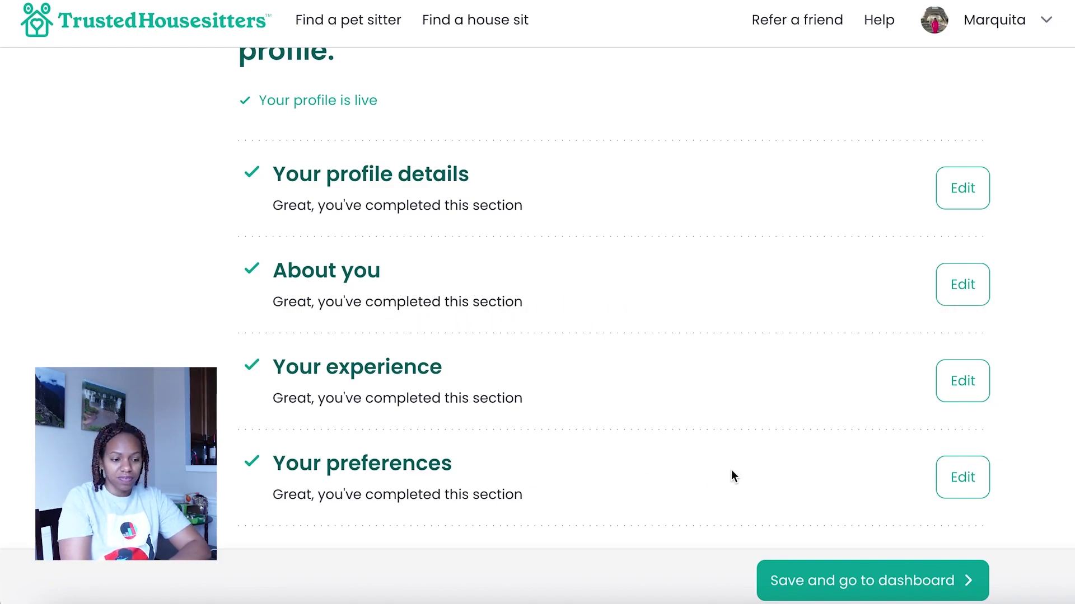
- Open the preferences to review Beach and City destinations and the specific-countries choice
click(972, 475)
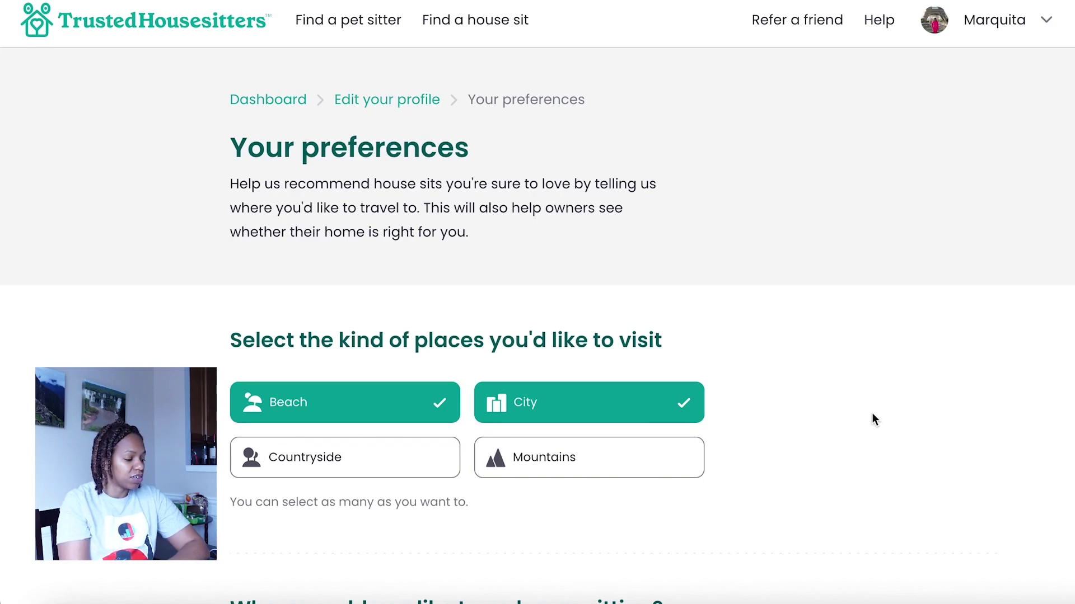
scroll(371, 238, down, 8)
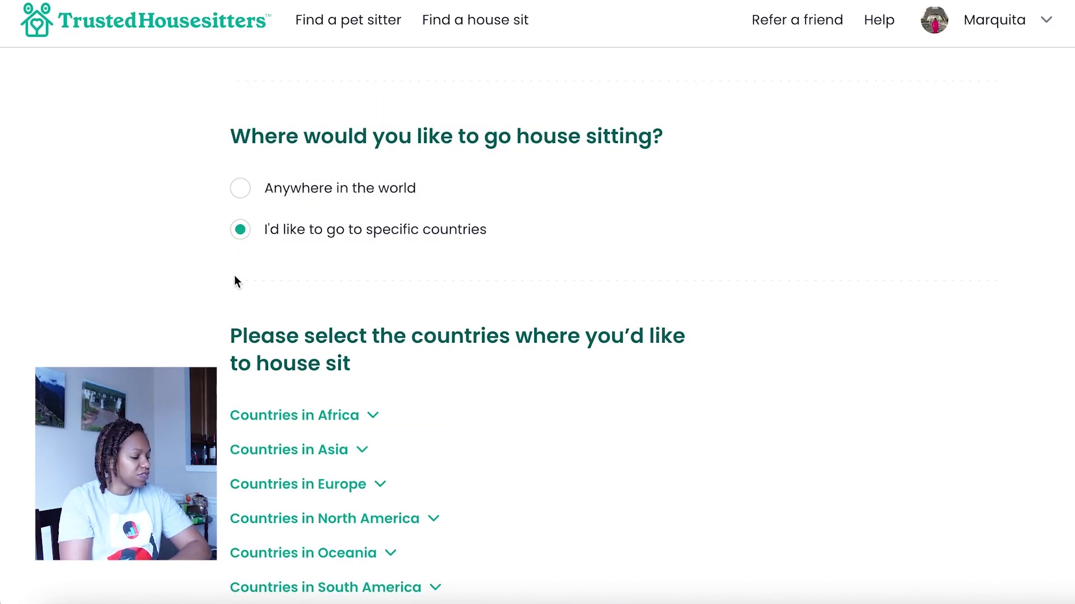
click(299, 191)
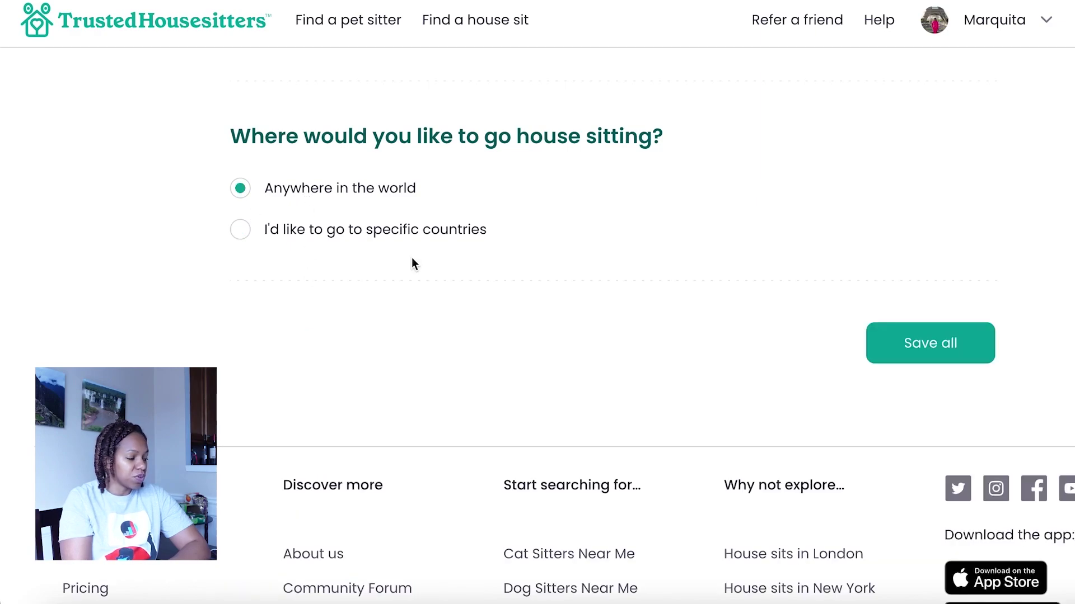
click(318, 240)
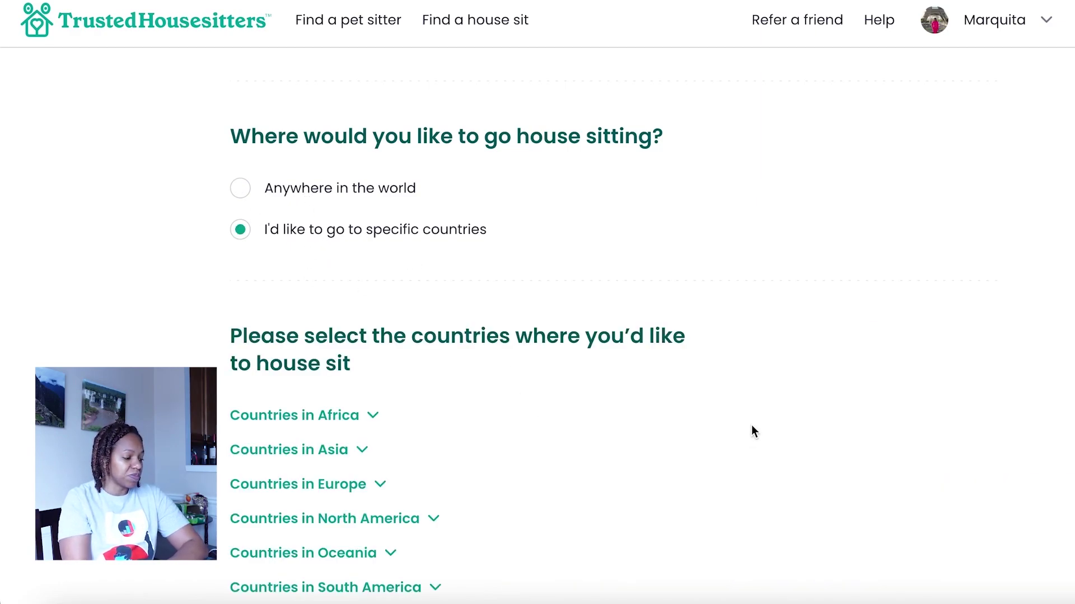
scroll(751, 431, down, 5)
scroll(751, 428, up, 3)
scroll(752, 427, down, 1)
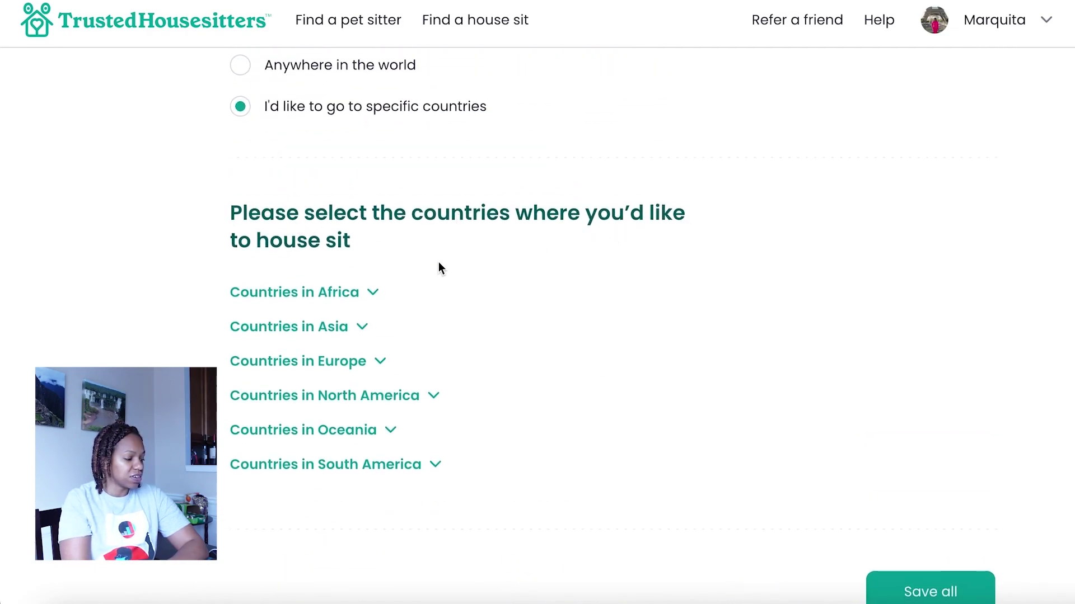
click(373, 297)
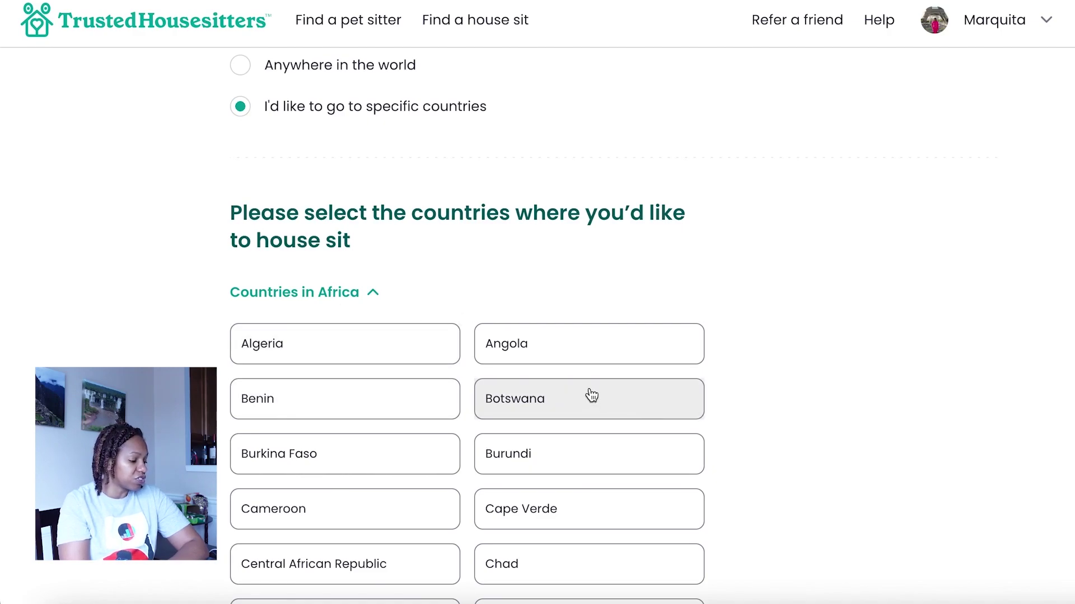
click(372, 292)
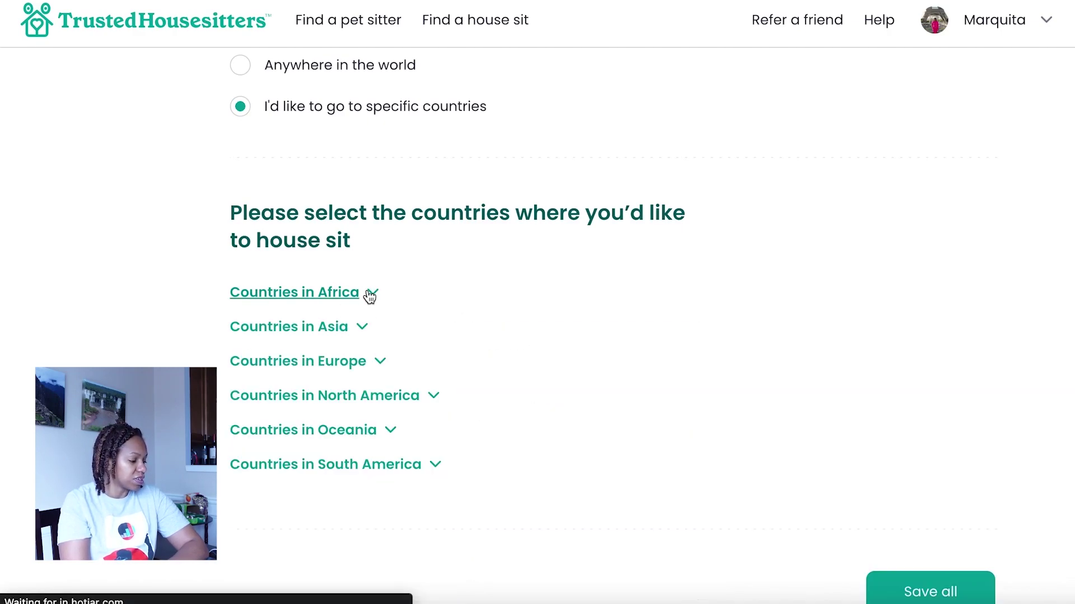
click(333, 400)
scroll(629, 392, down, 2)
scroll(629, 396, down, 12)
scroll(629, 395, down, 4)
scroll(629, 395, up, 1)
scroll(629, 389, up, 15)
click(496, 449)
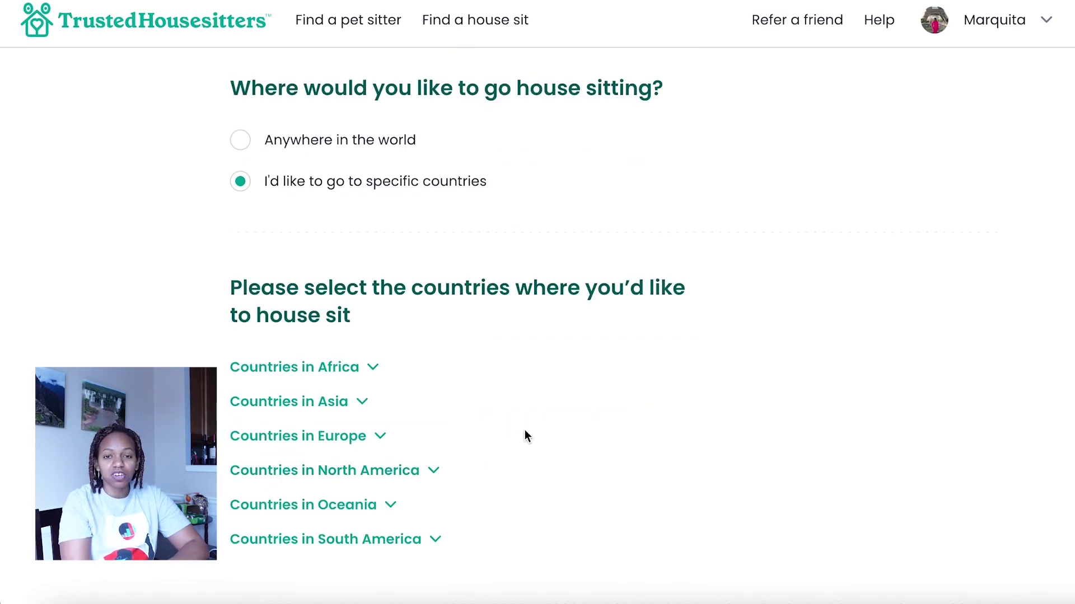
scroll(525, 436, down, 5)
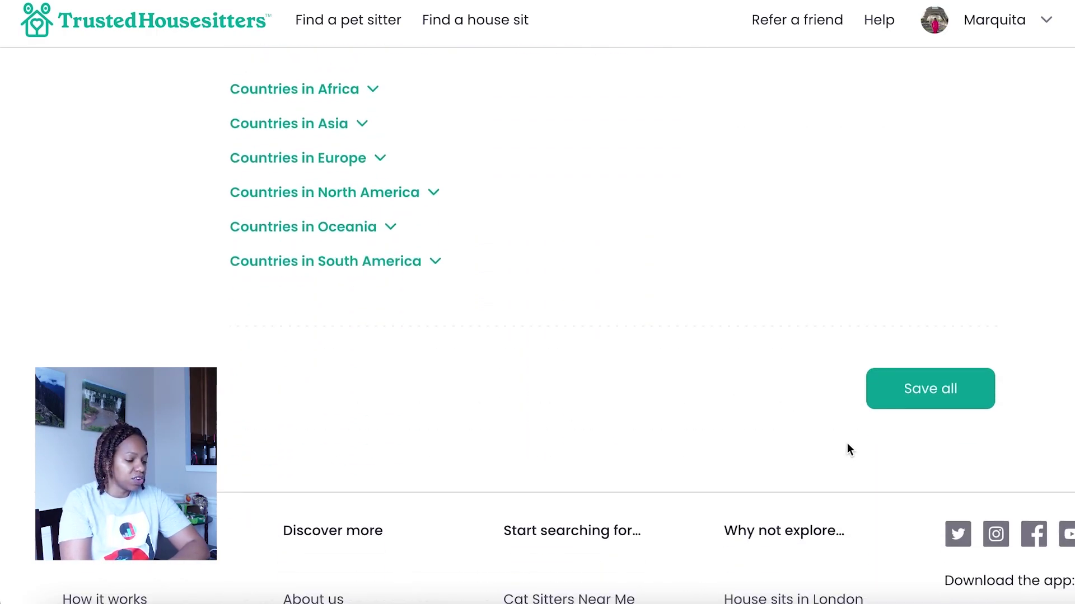
- Save all travel preferences and return to the profile overview
click(940, 394)
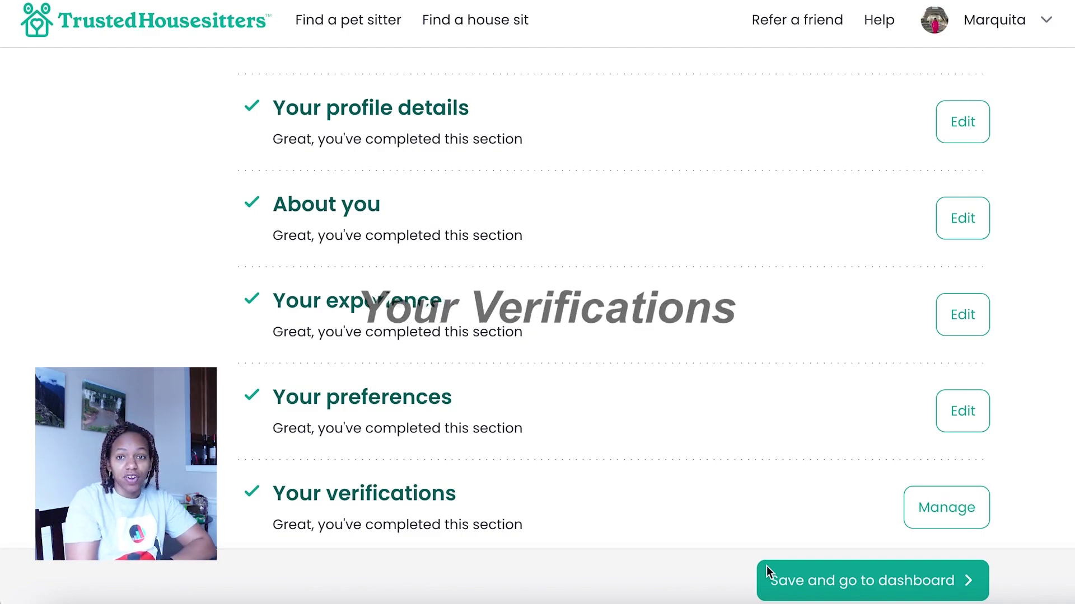
- Review verifications: email and ID Check verified, Background Check passed
click(952, 517)
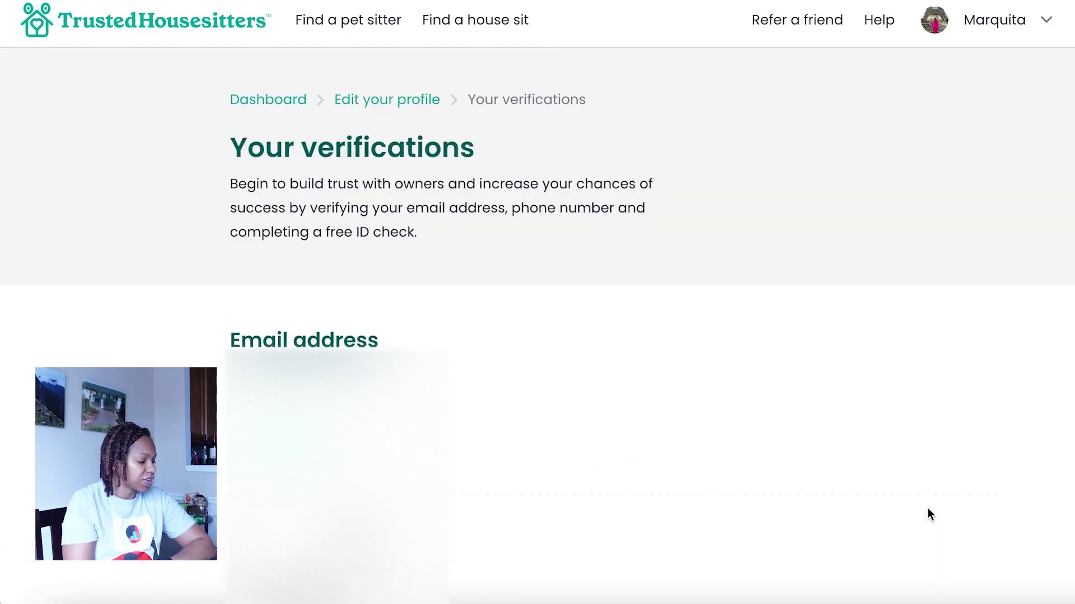
scroll(739, 503, down, 2)
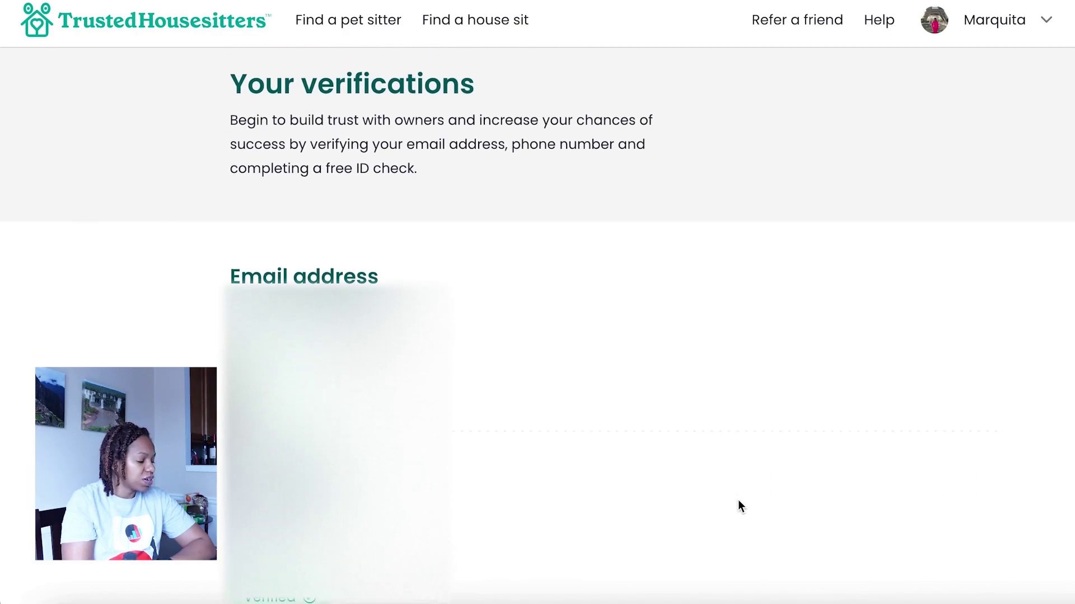
scroll(738, 501, down, 8)
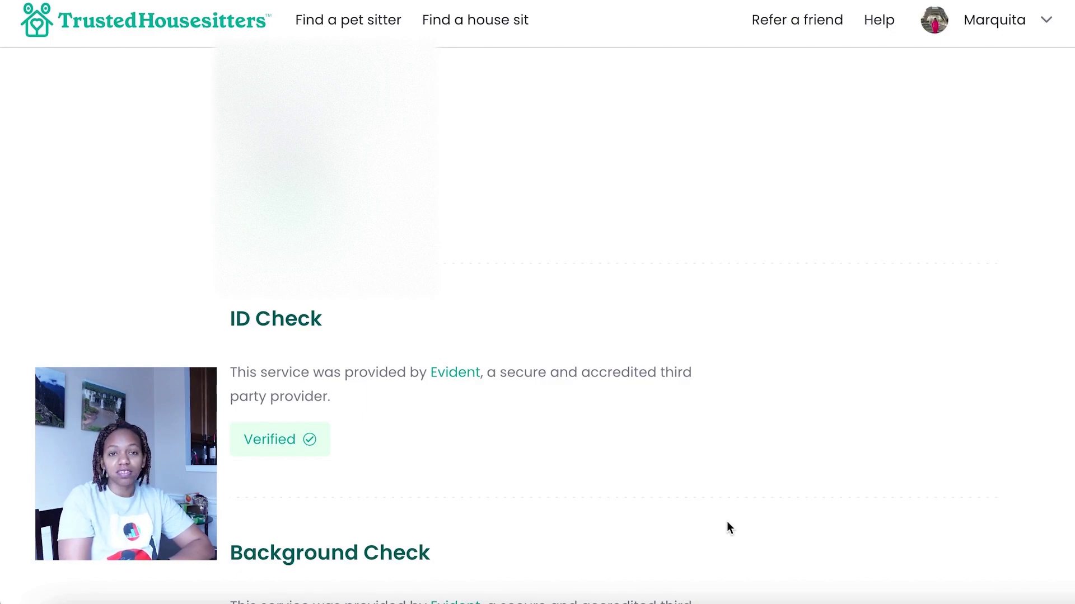
scroll(738, 534, down, 5)
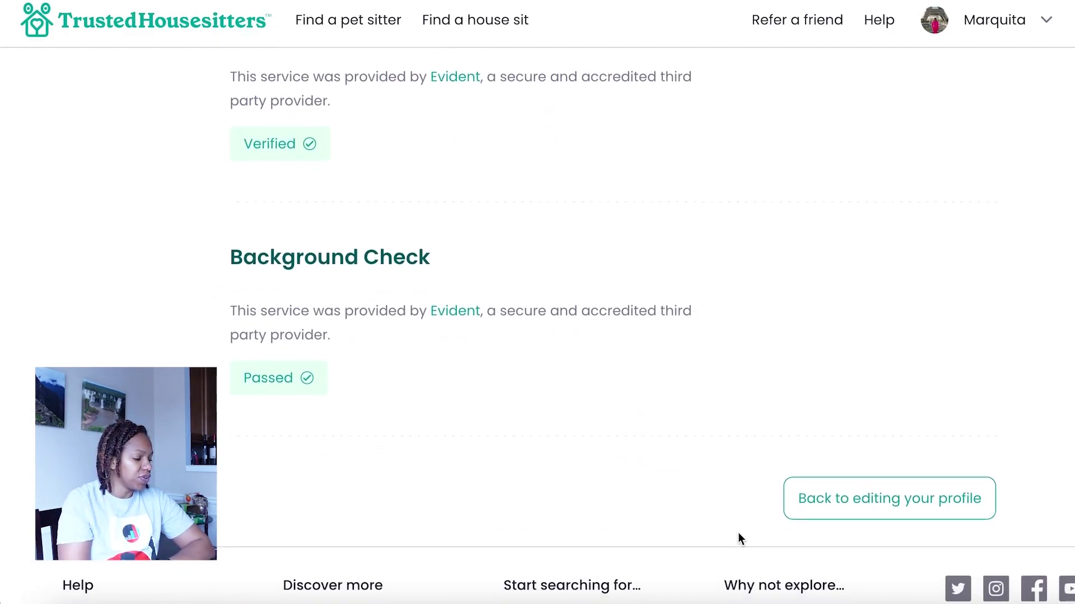
scroll(738, 538, down, 1)
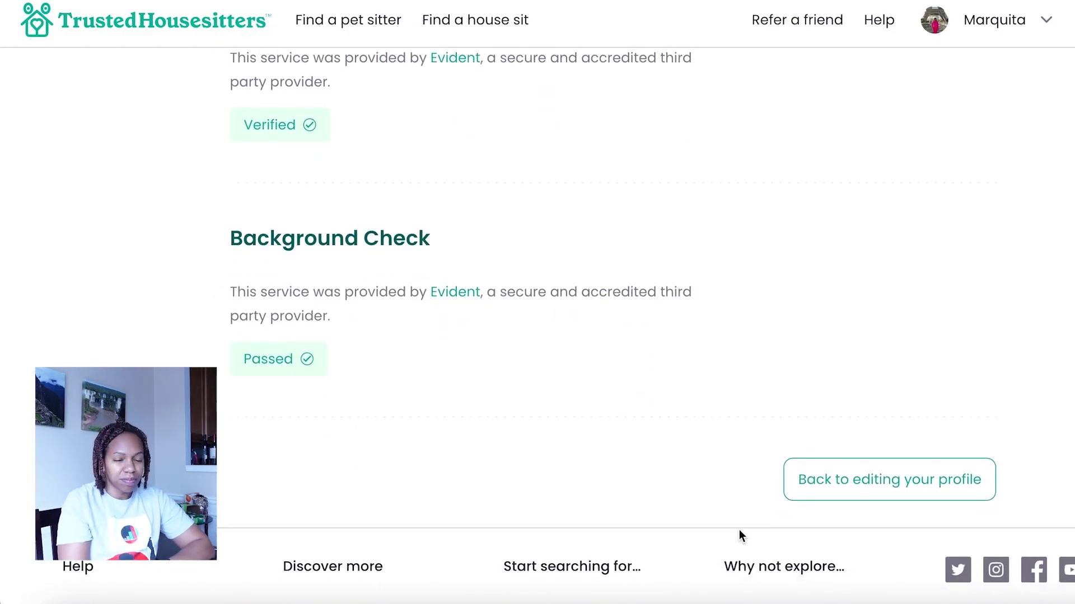